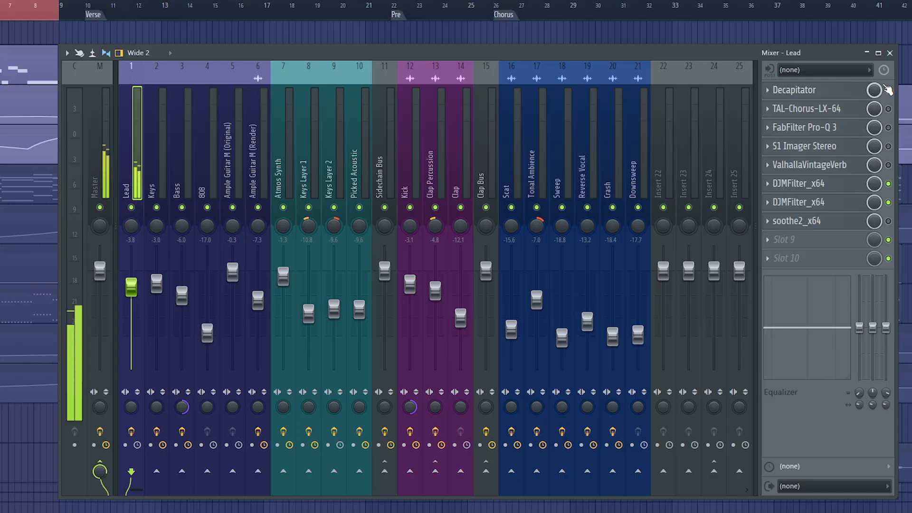
Step: Enable and open the Decapitator, TAL-Chorus-LX-64 and FabFilter Pro-Q 3 effects on the Lead mixer track
{"action": "left_click", "coordinate": [830, 93]}
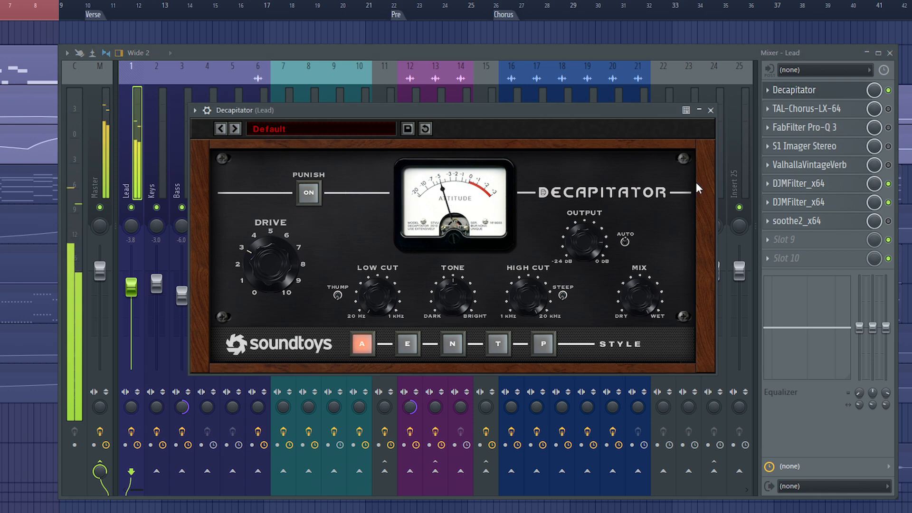
{"action": "left_click", "coordinate": [840, 113]}
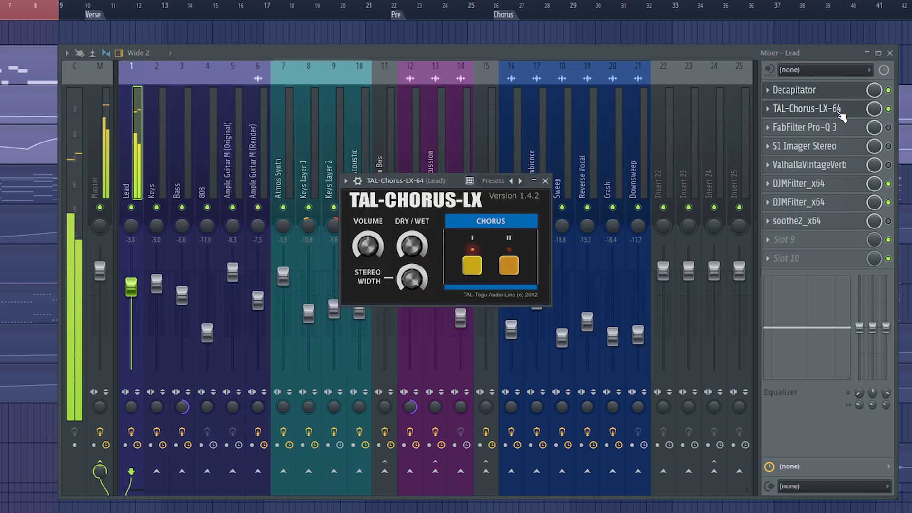
{"action": "left_click", "coordinate": [889, 127]}
{"action": "left_click", "coordinate": [829, 128]}
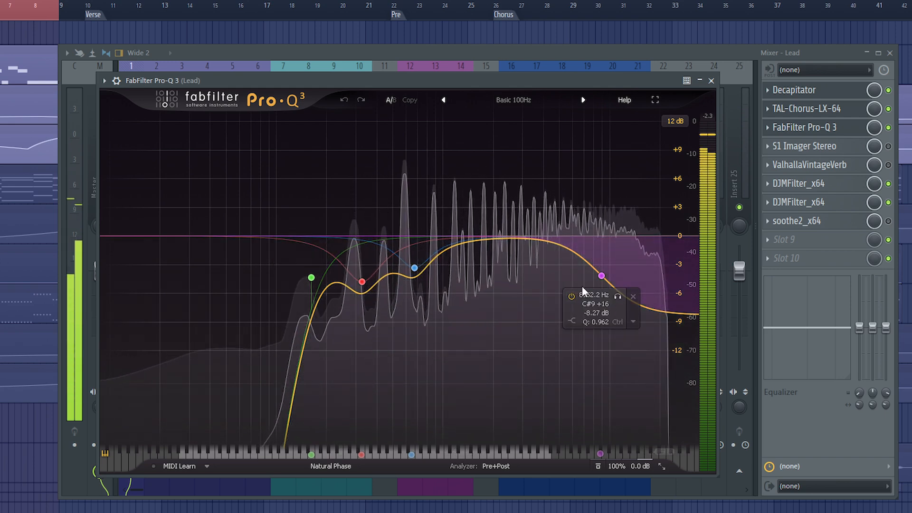
Step: Enable and open the Lead track's S1 Imager, ValhallaVintageVerb and soothe2 effects, and open the Lead Layer channel
{"action": "left_click", "coordinate": [889, 147]}
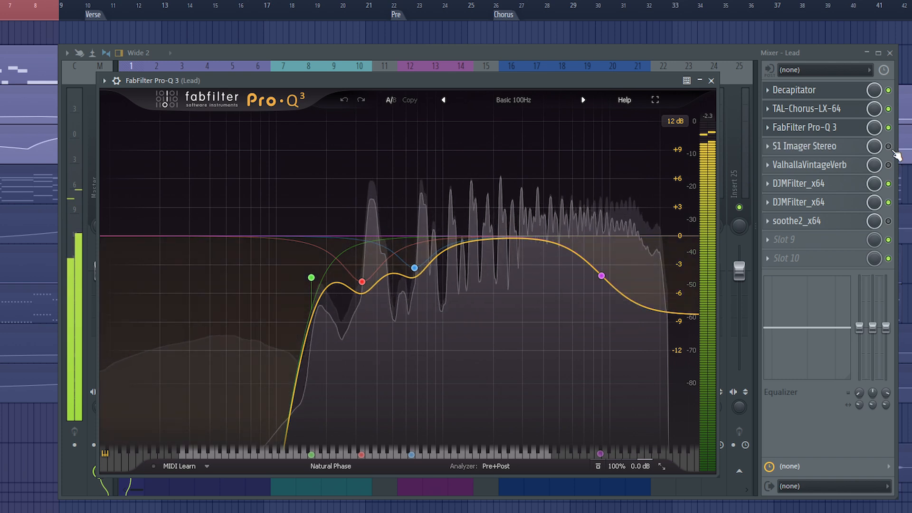
{"action": "left_click", "coordinate": [864, 147]}
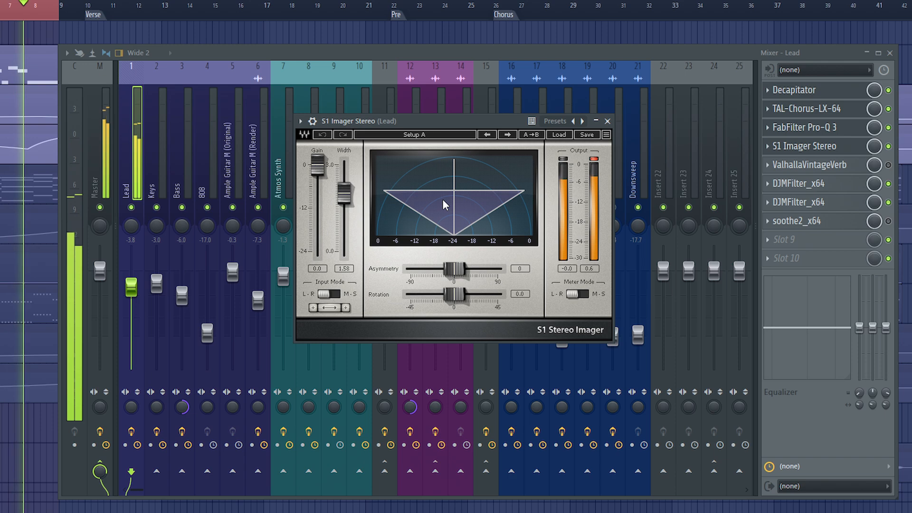
{"action": "left_click", "coordinate": [888, 165]}
{"action": "left_click", "coordinate": [846, 165]}
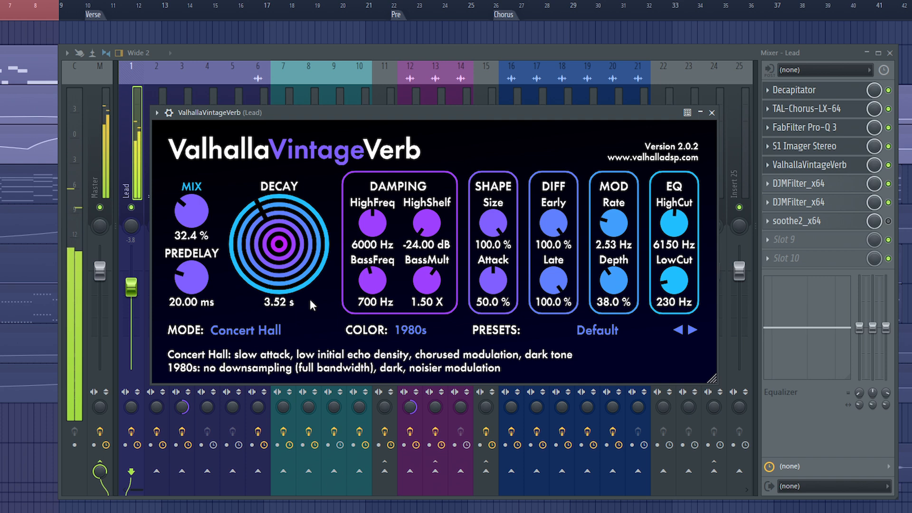
{"action": "key", "text": "Escape"}
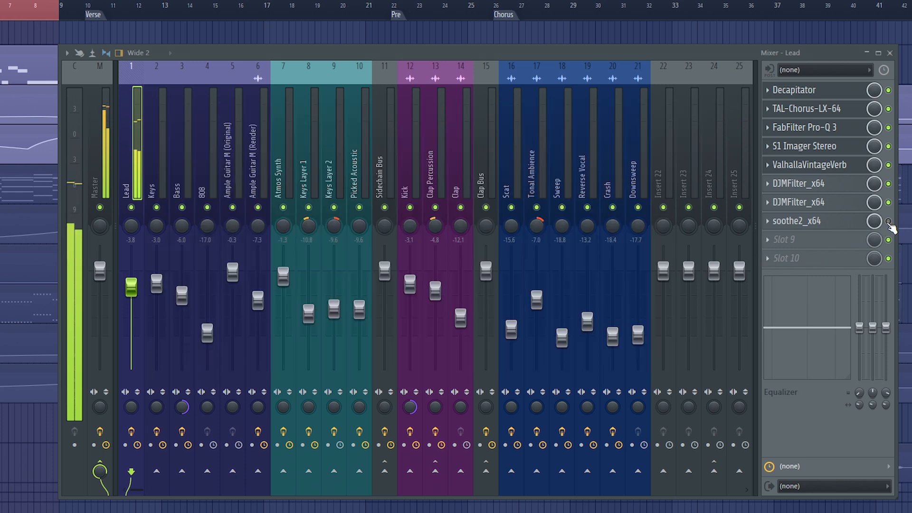
{"action": "left_click", "coordinate": [840, 225]}
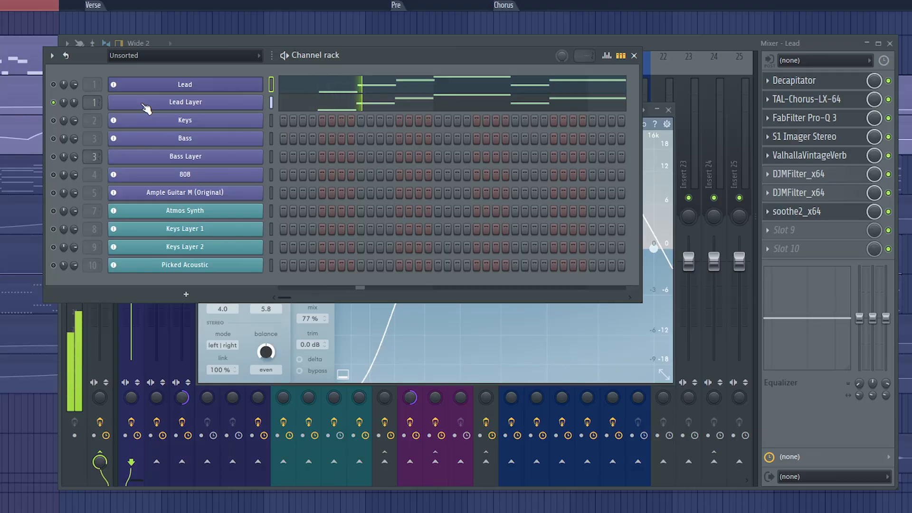
{"action": "left_click", "coordinate": [142, 107]}
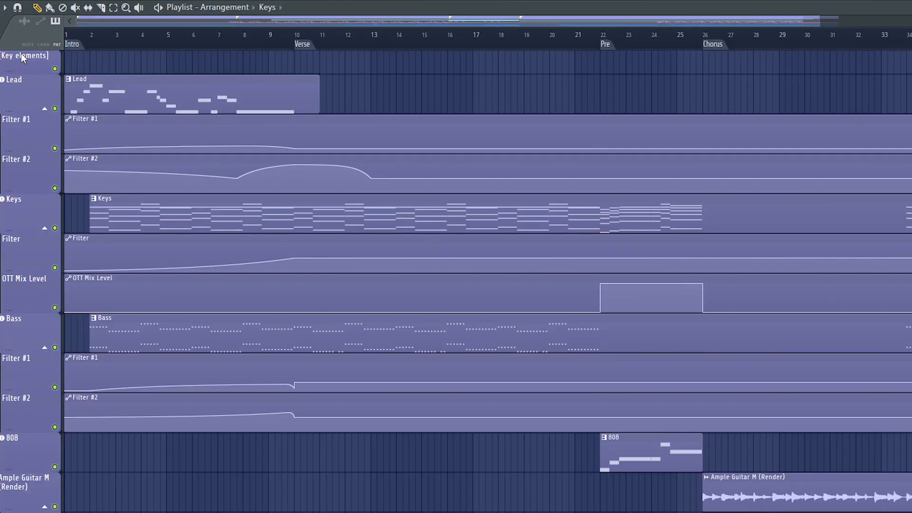
Step: Examine the Keys chords in the piano roll, selecting the first four-chord progression and reviewing the pre-chorus chords from bar 21
{"action": "left_click", "coordinate": [24, 207]}
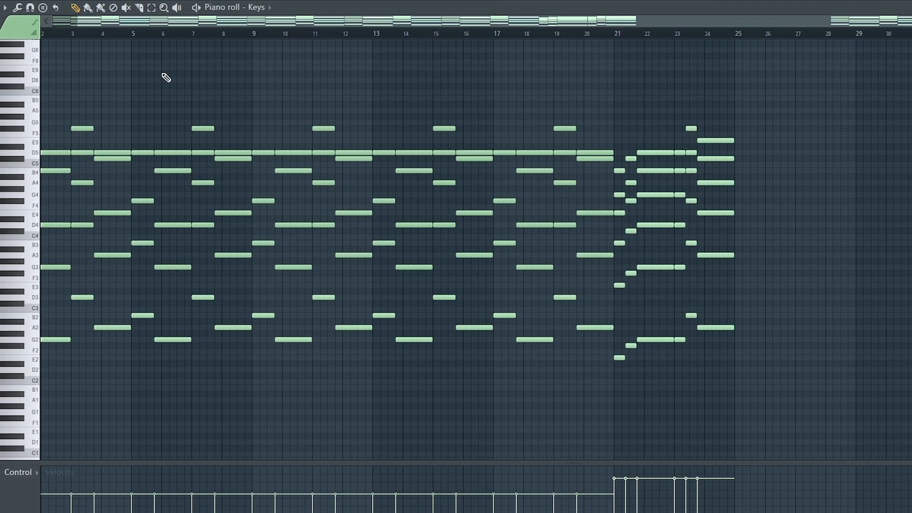
{"action": "scroll", "coordinate": [175, 36], "scroll_direction": "up", "scroll_amount": 5}
{"action": "left_click_drag", "start_coordinate": [65, 90], "coordinate": [248, 362]}
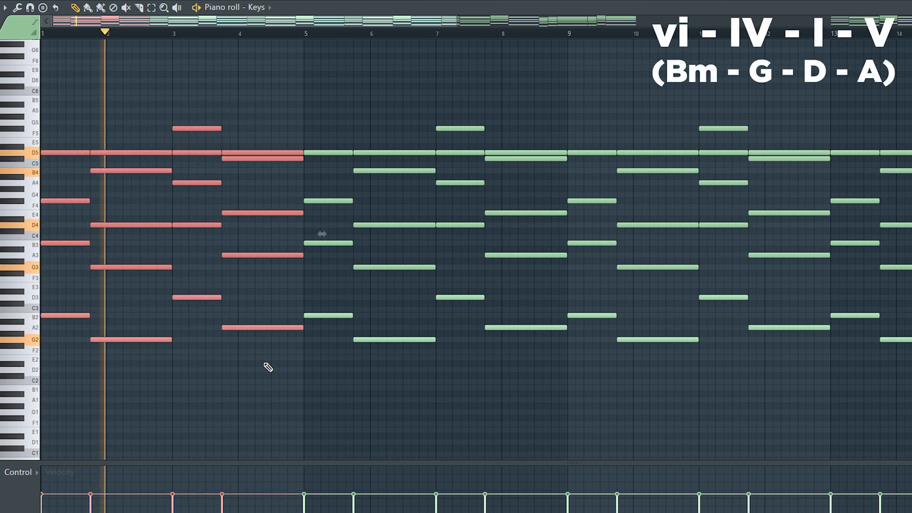
{"action": "scroll", "coordinate": [260, 43], "scroll_direction": "up", "scroll_amount": 2}
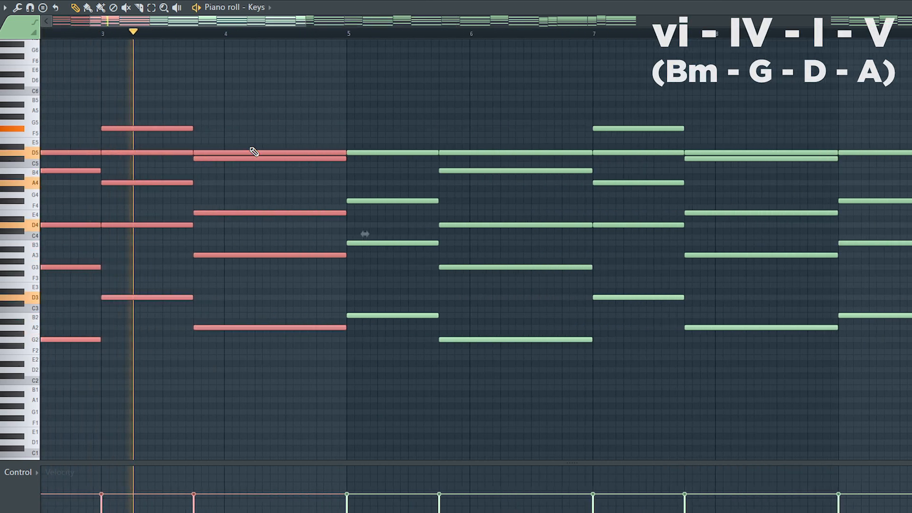
{"action": "left_click", "coordinate": [253, 153]}
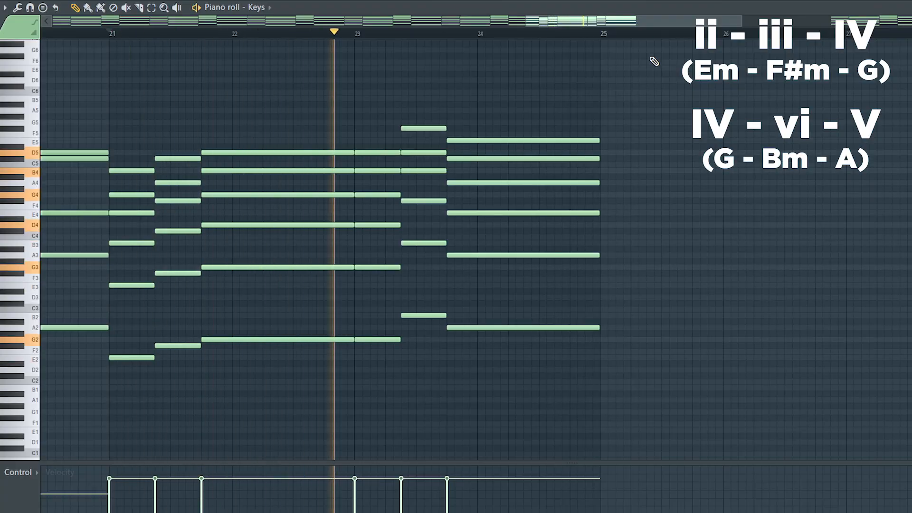
{"action": "scroll", "coordinate": [664, 35], "scroll_direction": "down", "scroll_amount": 6}
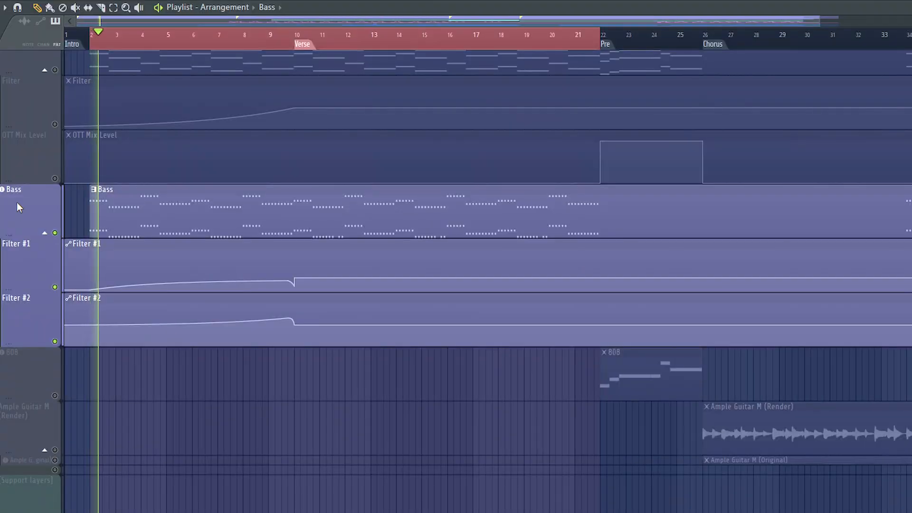
Step: Examine the Bass pattern's notes in the piano roll and the Bass channel's options
{"action": "left_click", "coordinate": [16, 202]}
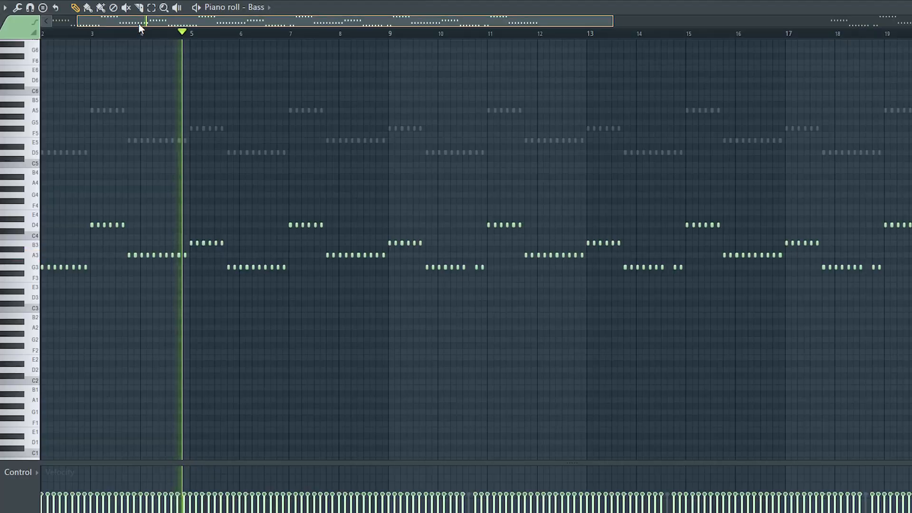
{"action": "left_click_drag", "start_coordinate": [139, 24], "coordinate": [115, 24]}
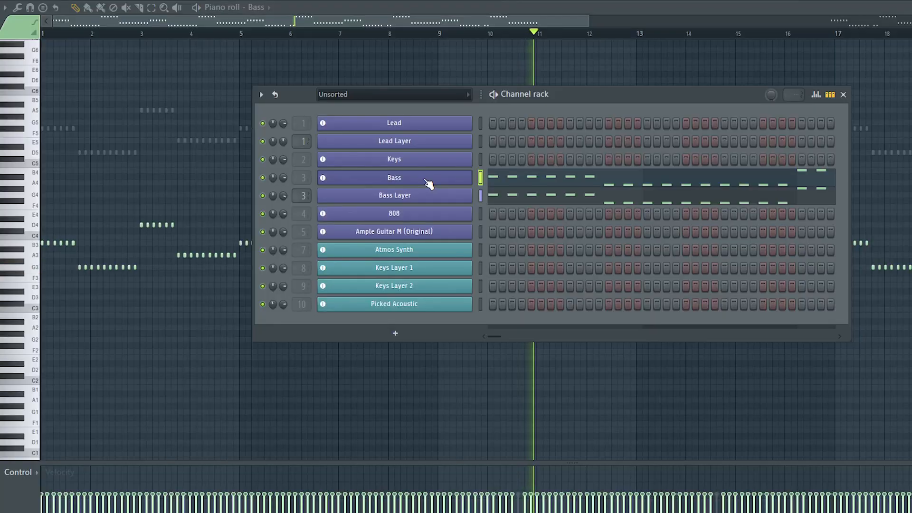
{"action": "right_click", "coordinate": [428, 178]}
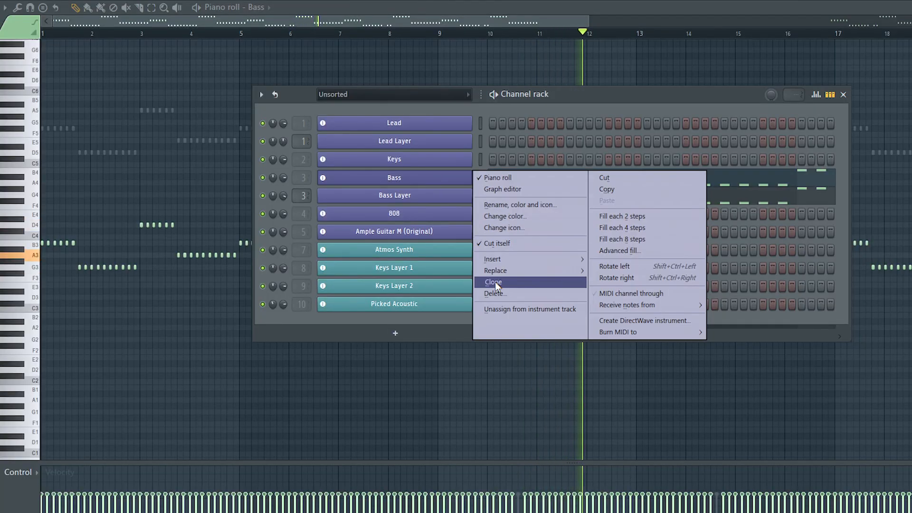
Step: Inspect the Bass Layer channel's Serum patch and its notes in the piano roll
{"action": "left_click", "coordinate": [412, 197]}
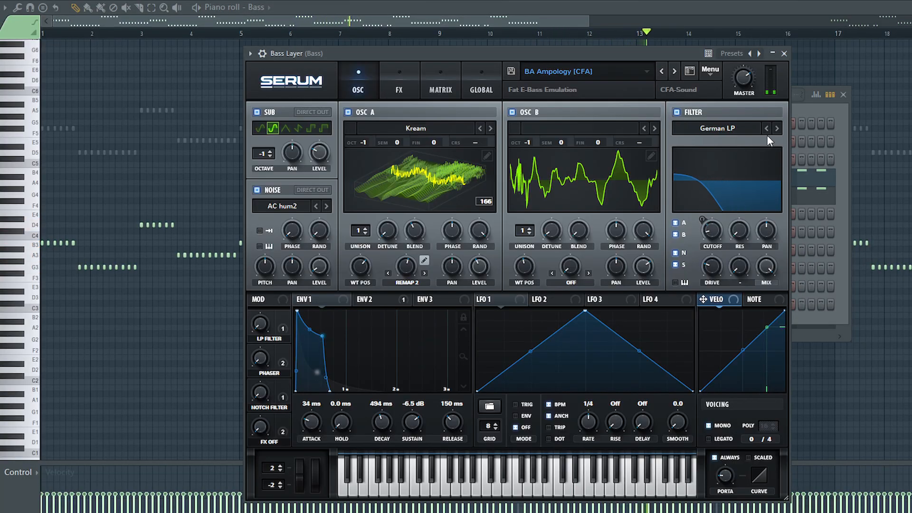
{"action": "left_click", "coordinate": [802, 108]}
{"action": "key", "text": "F7"}
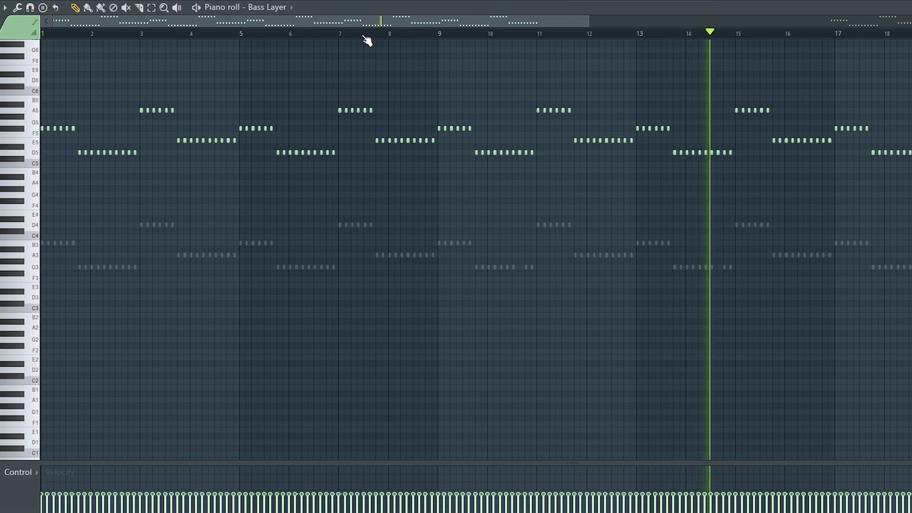
{"action": "left_click_drag", "start_coordinate": [31, 89], "coordinate": [38, 189]}
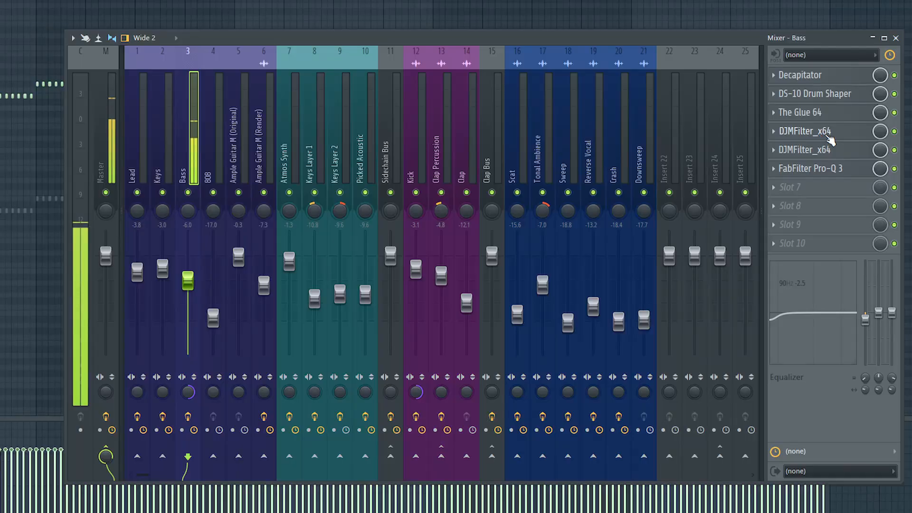
Step: Open both DJMFilter effects on the Bass mixer track and watch them against the filter automation in the playlist
{"action": "left_click", "coordinate": [829, 136]}
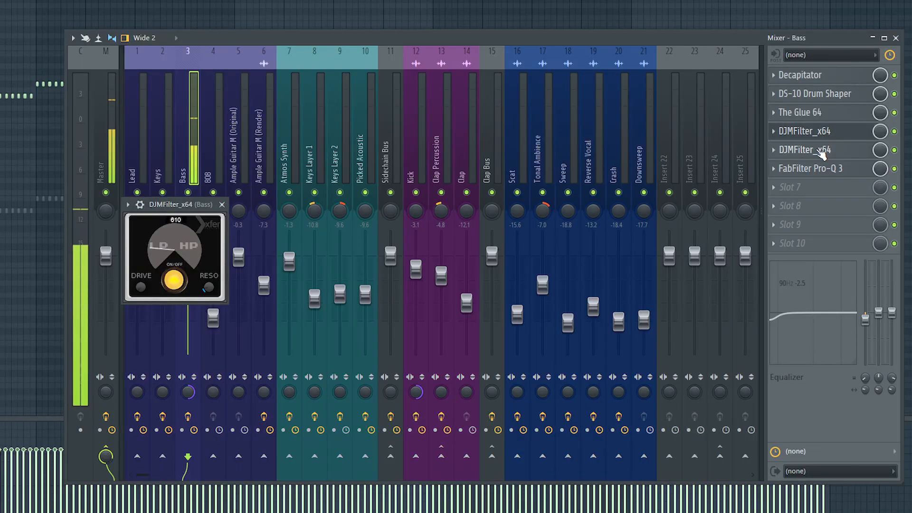
{"action": "left_click", "coordinate": [818, 152]}
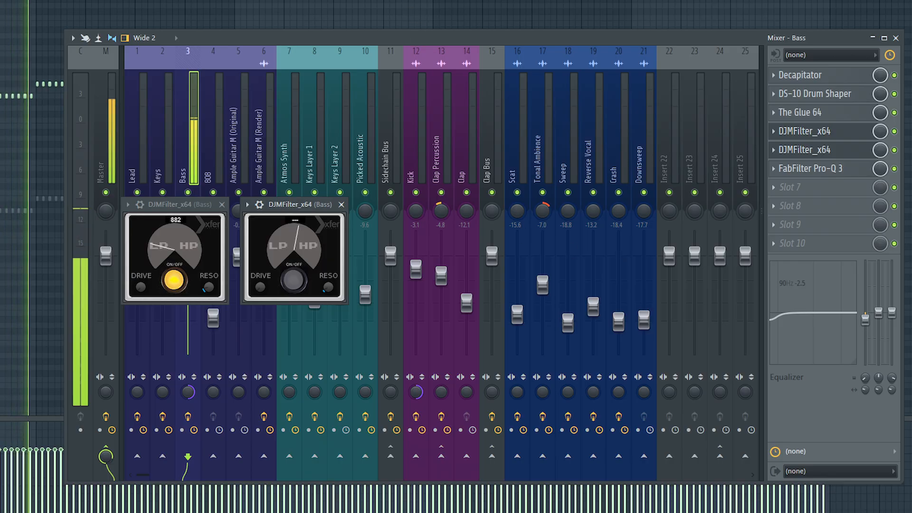
{"action": "key", "text": "F5"}
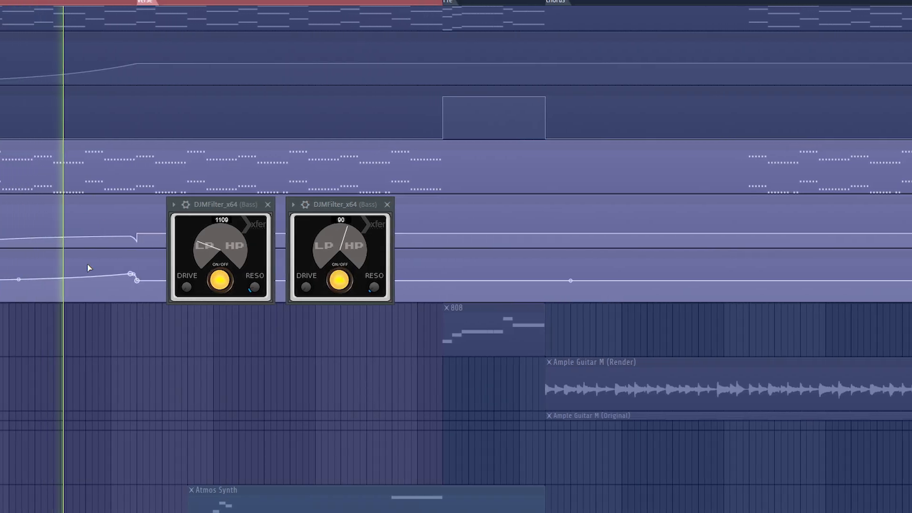
{"action": "key", "text": "F9"}
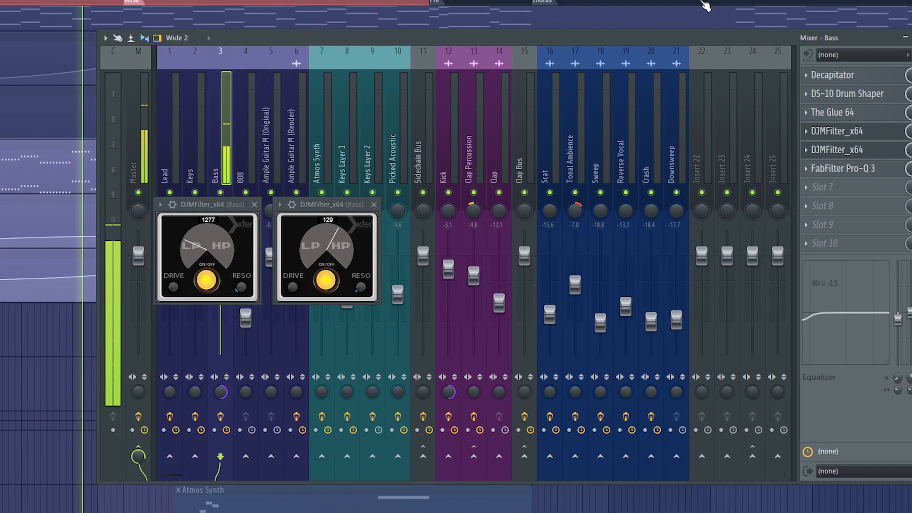
Step: Open the DS-10 Drum Shaper on the Bass mixer track and toggle its bypass
{"action": "left_click", "coordinate": [815, 93]}
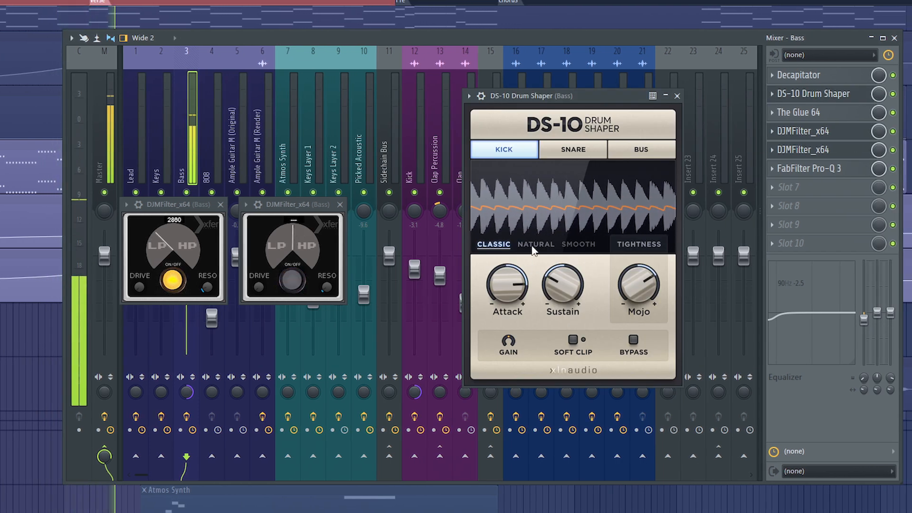
{"action": "left_click", "coordinate": [634, 339]}
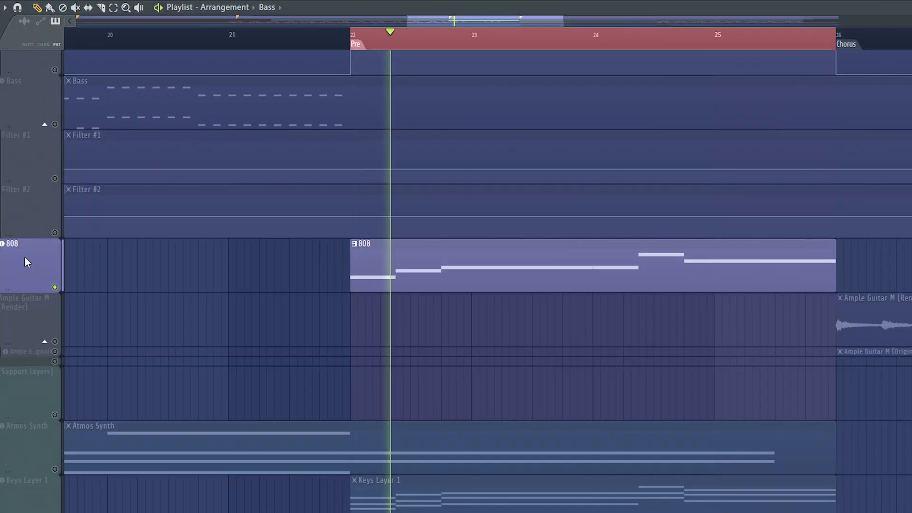
Step: Open the 808 track's instrument and look up the consolidate option for the Ample Guitar M (Original) track
{"action": "left_click", "coordinate": [25, 257]}
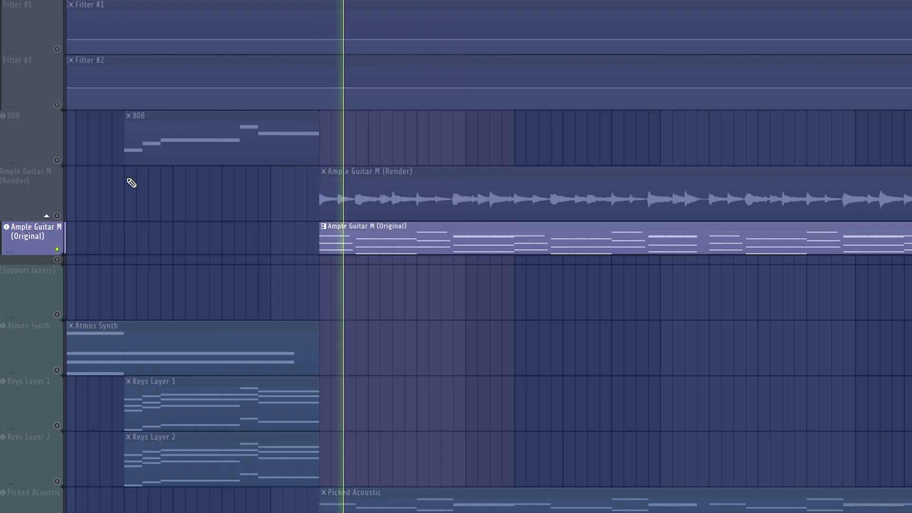
{"action": "right_click", "coordinate": [27, 235]}
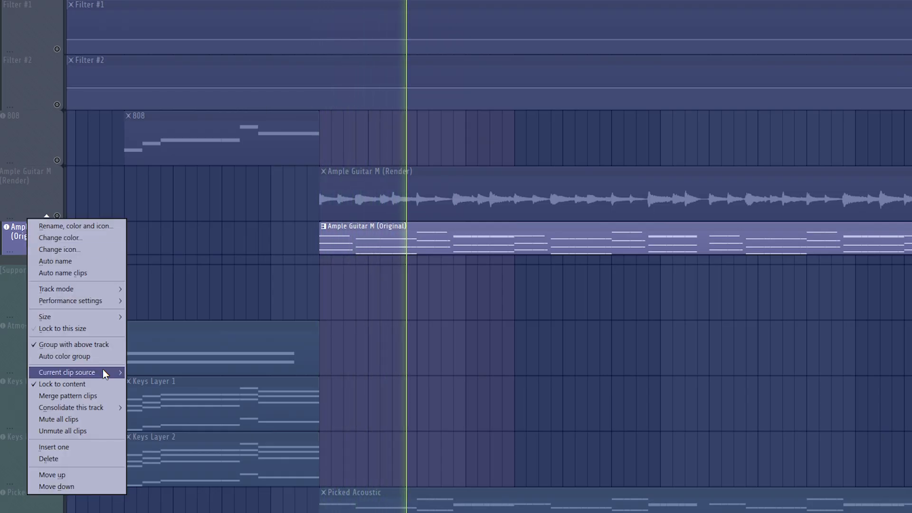
{"action": "mouse_move", "coordinate": [97, 411]}
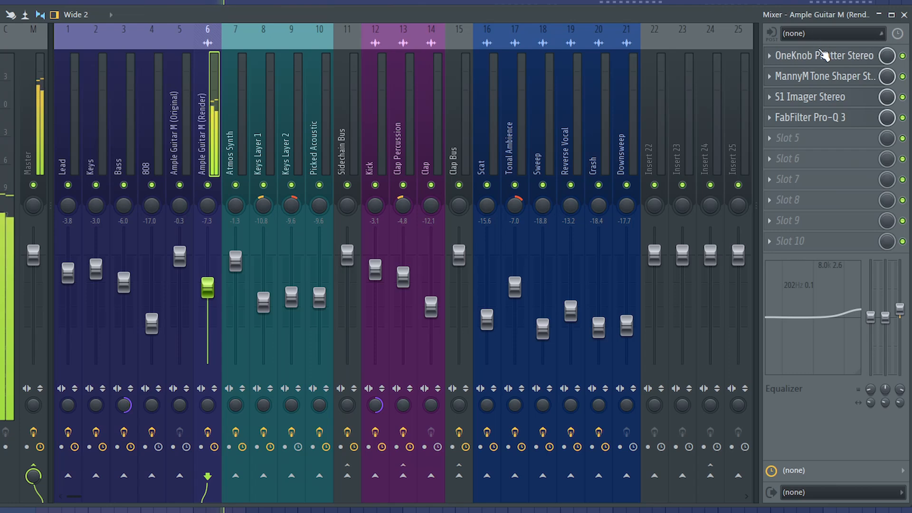
Step: Inspect the OneKnob Phatter, MannyM Tone Shaper and S1 Imager effects on the Ample Guitar M (Render) mixer track
{"action": "left_click", "coordinate": [824, 57]}
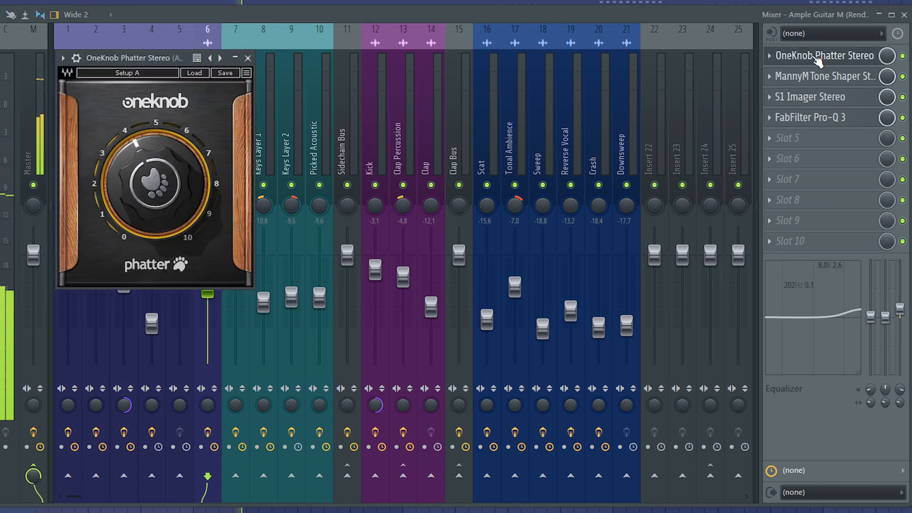
{"action": "left_click", "coordinate": [829, 77]}
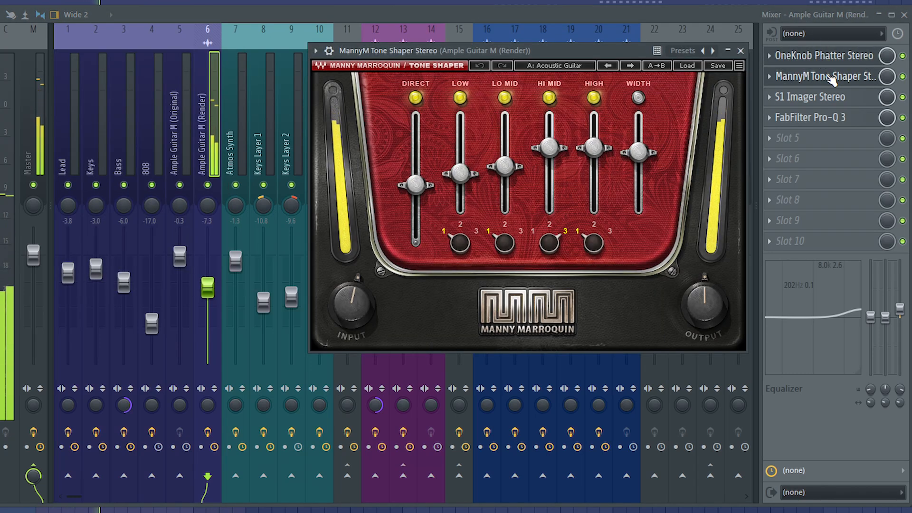
{"action": "left_click", "coordinate": [834, 98]}
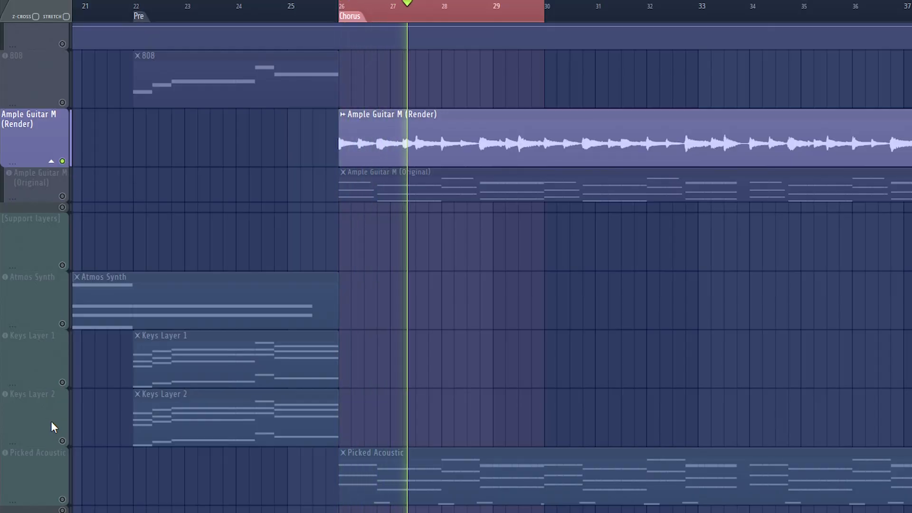
Step: Unmute the Picked Acoustic track to hear it with the rendered guitar, and open the Keys Layer 2 instrument
{"action": "left_click", "coordinate": [66, 500]}
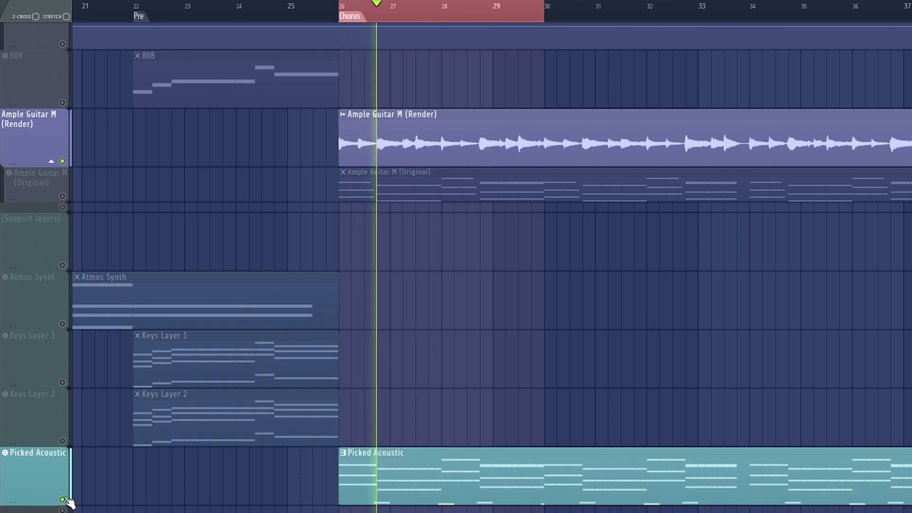
{"action": "key", "text": "space"}
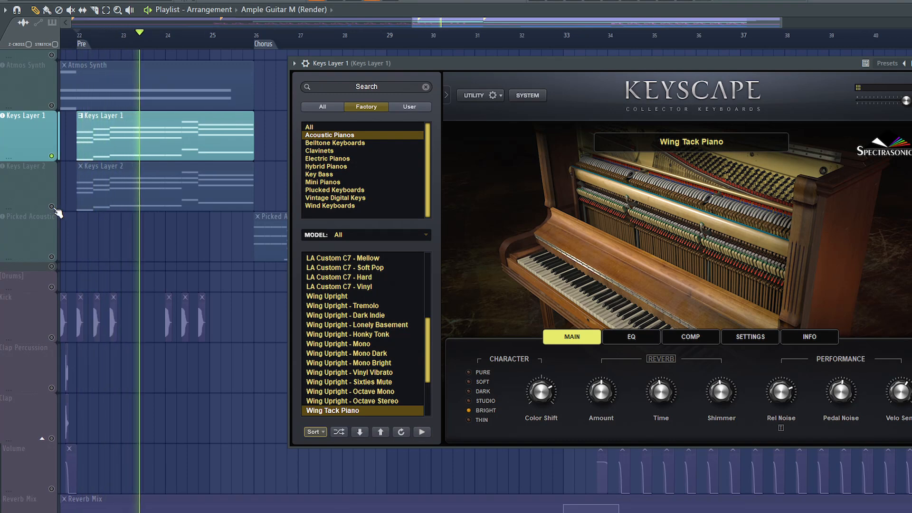
{"action": "left_click", "coordinate": [37, 191]}
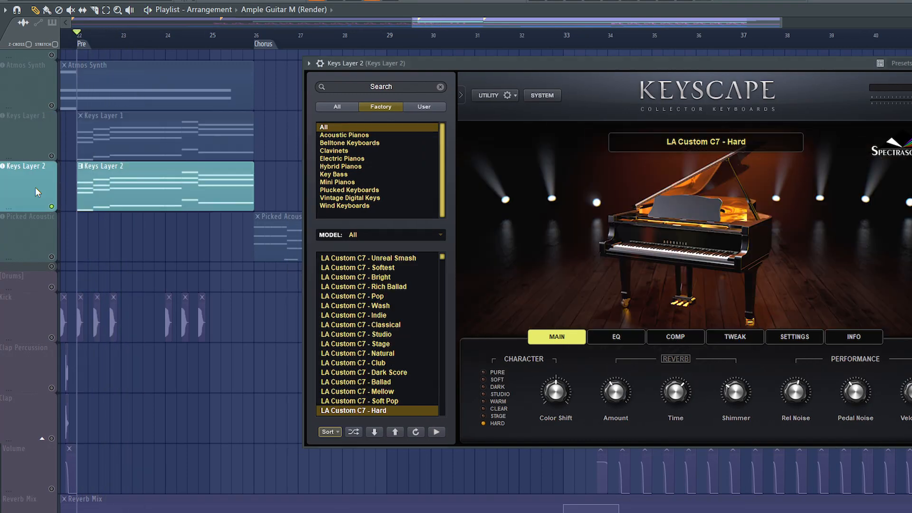
Step: Toggle playback and unmute the Keys Layer 1 track to hear it together with Keys Layer 2
{"action": "key", "text": "space"}
{"action": "left_click", "coordinate": [52, 158]}
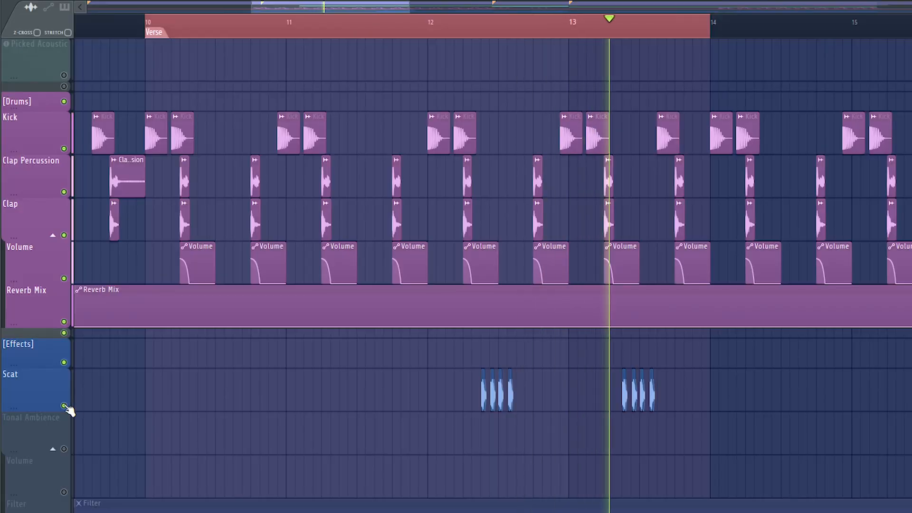
Step: Solo the Scat track in the Effects group and open the sample settings of its first clip in bar 12
{"action": "left_click", "coordinate": [64, 407], "text": "ctrl"}
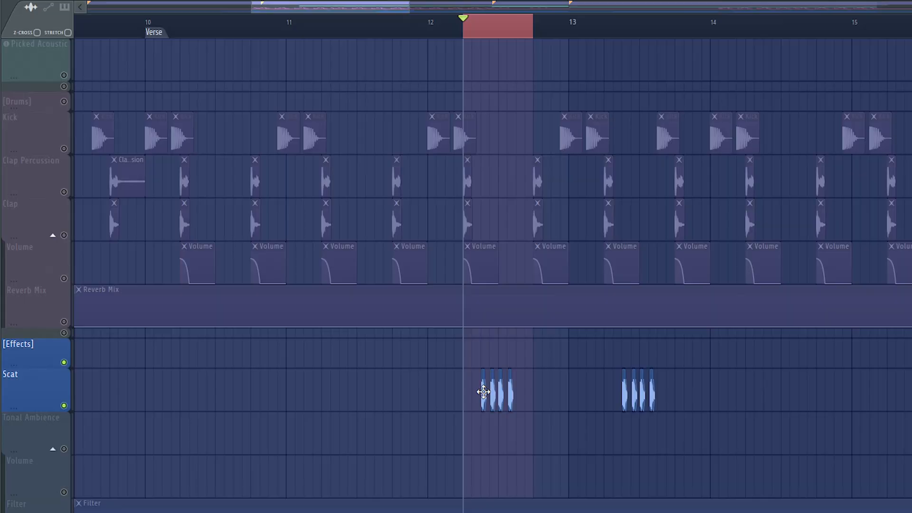
{"action": "double_click", "coordinate": [482, 391]}
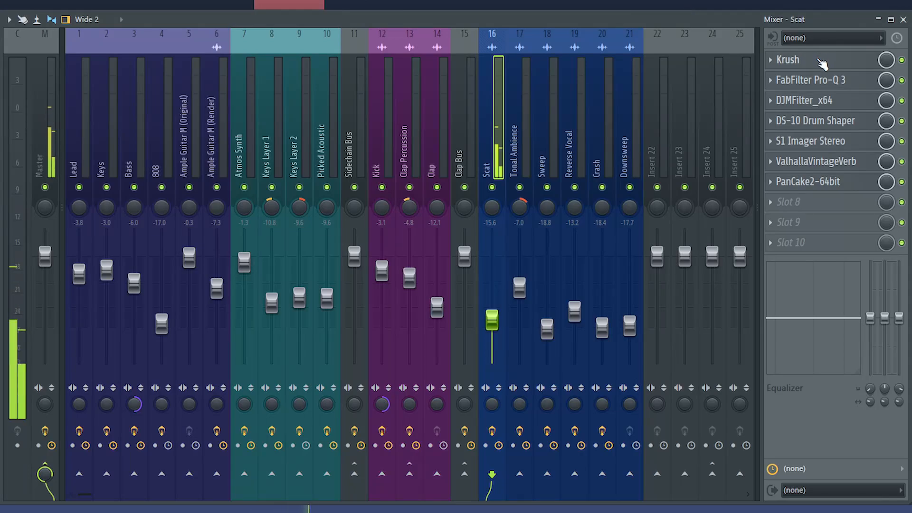
Step: Inspect the Krush, FabFilter Pro-Q 3, DJMFilter, DS-10 Drum Shaper, S1 Imager Stereo, ValhallaVintageVerb and PanCake2 effects on the Scat mixer track
{"action": "left_click", "coordinate": [822, 64]}
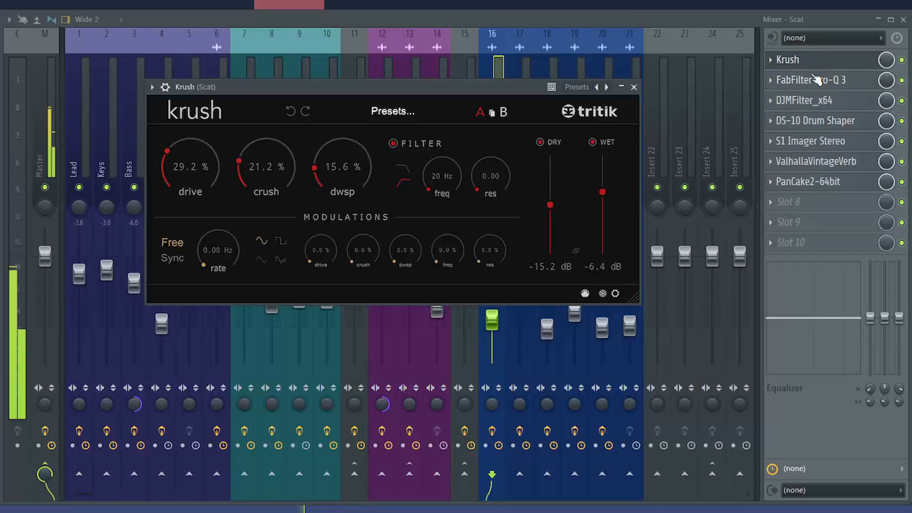
{"action": "left_click", "coordinate": [815, 82]}
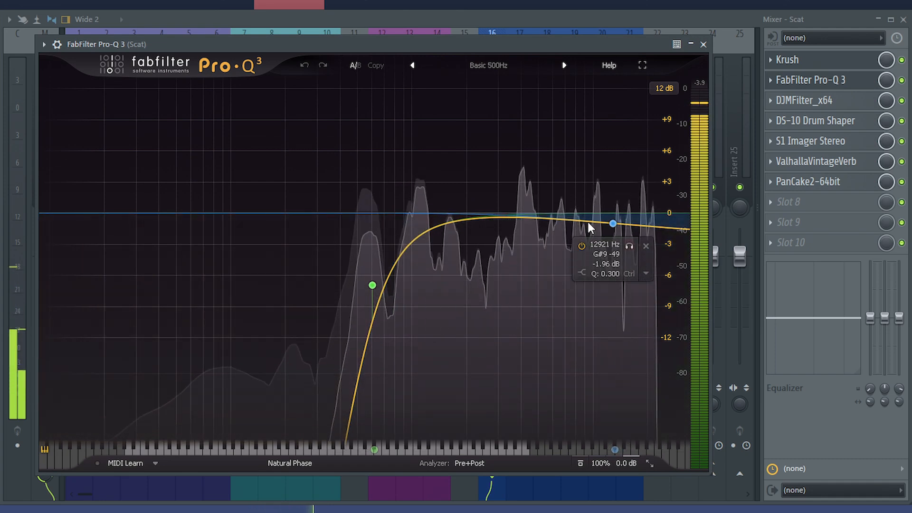
{"action": "left_click", "coordinate": [809, 100]}
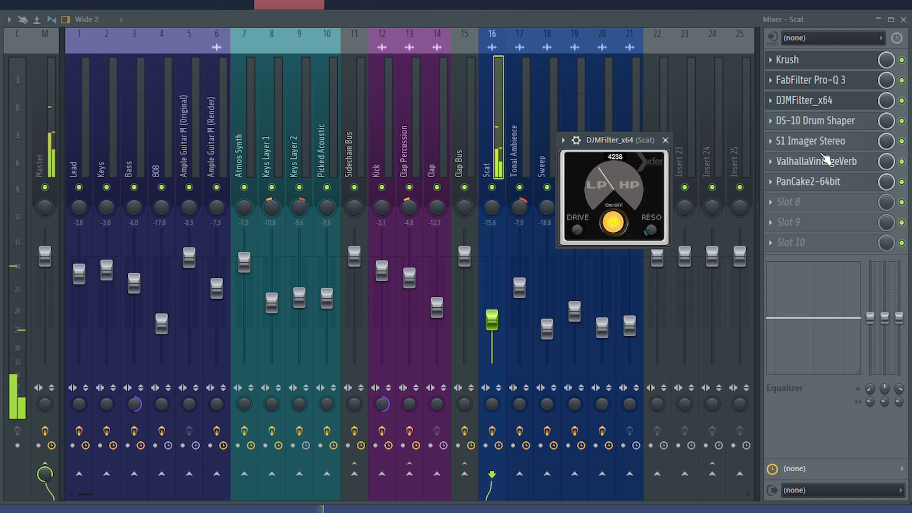
{"action": "left_click", "coordinate": [834, 125]}
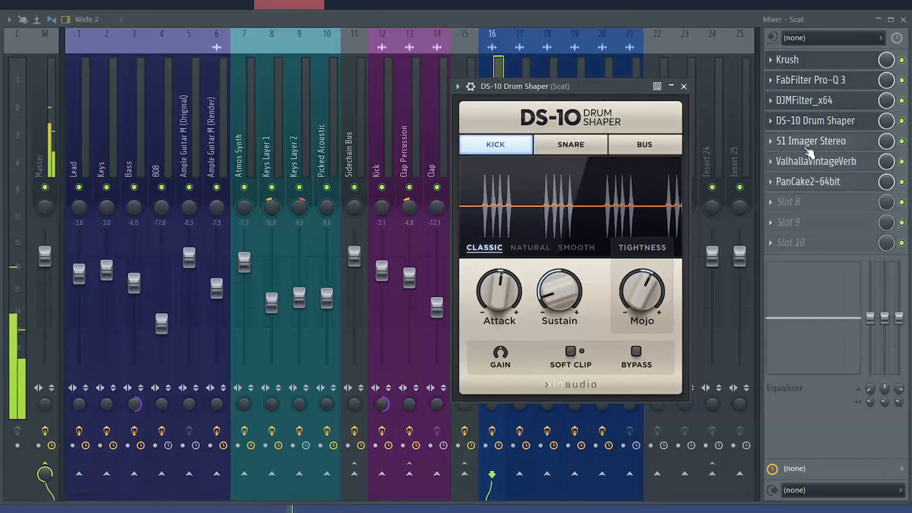
{"action": "left_click", "coordinate": [808, 148]}
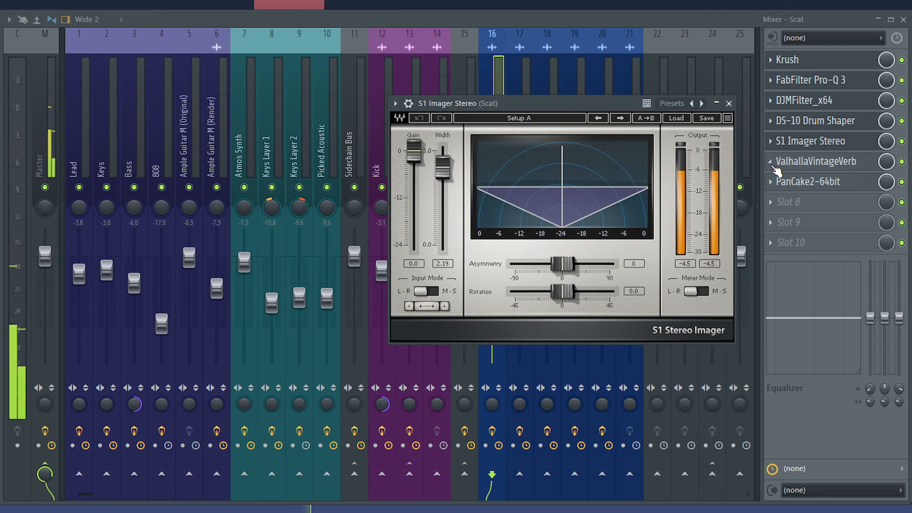
{"action": "left_click", "coordinate": [798, 162]}
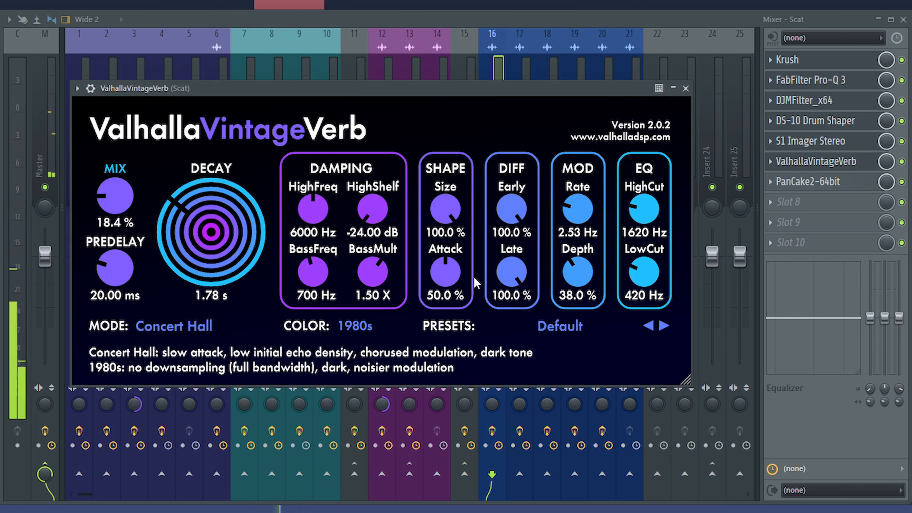
{"action": "left_click", "coordinate": [801, 186]}
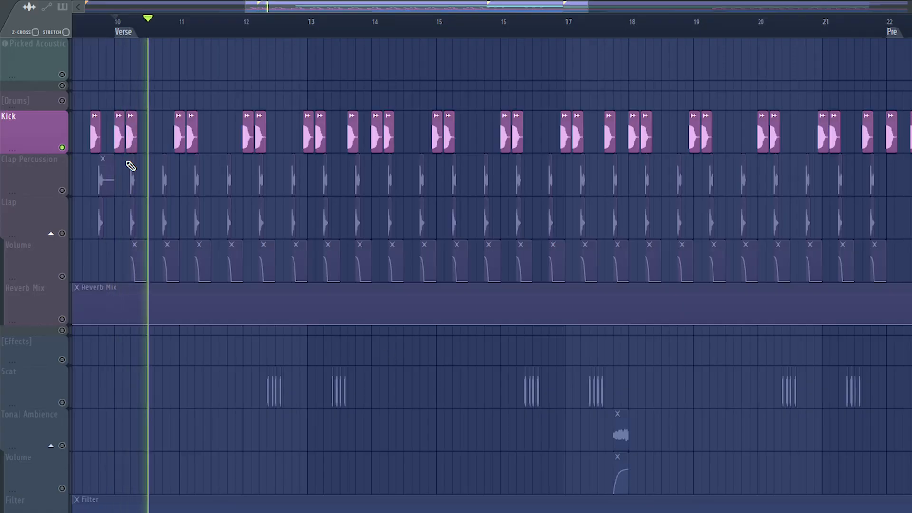
Step: Open the sample settings of a Kick clip at the start of the verse
{"action": "double_click", "coordinate": [122, 136]}
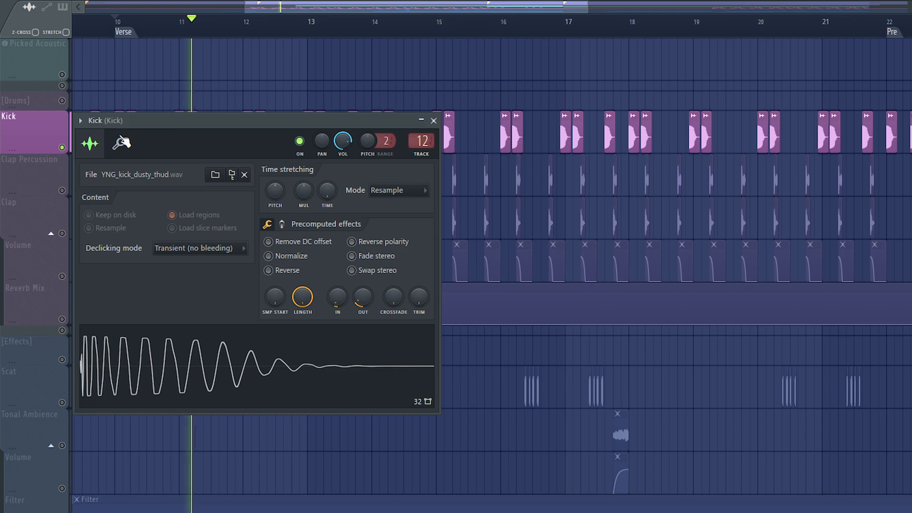